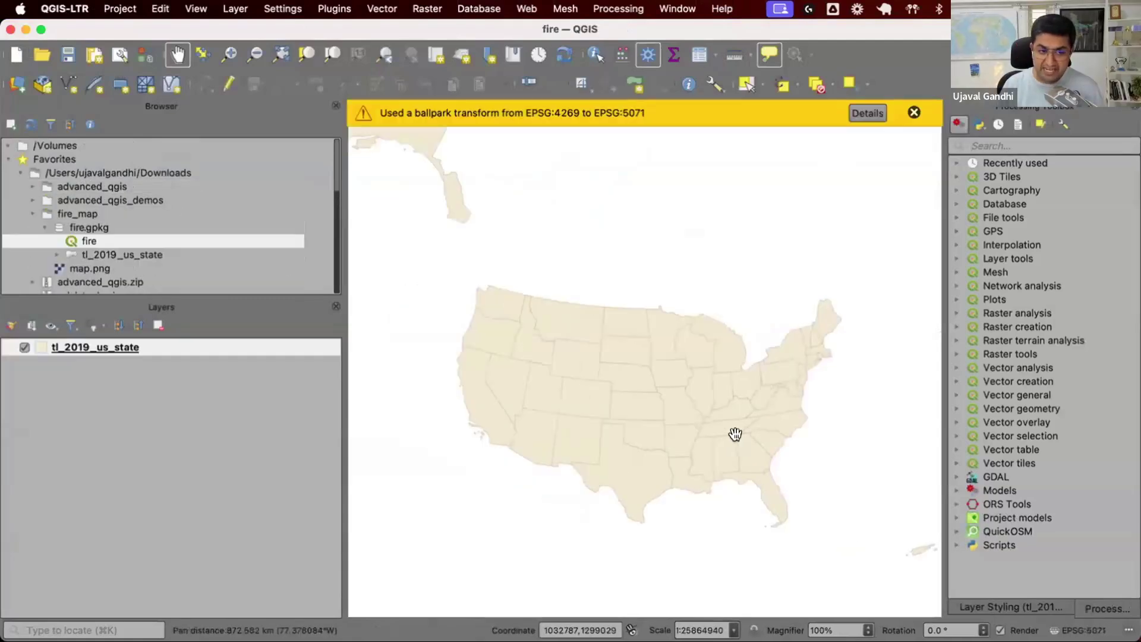
Dismiss the ballpark-transform warning and expand the project's saved models
left_click(913, 113)
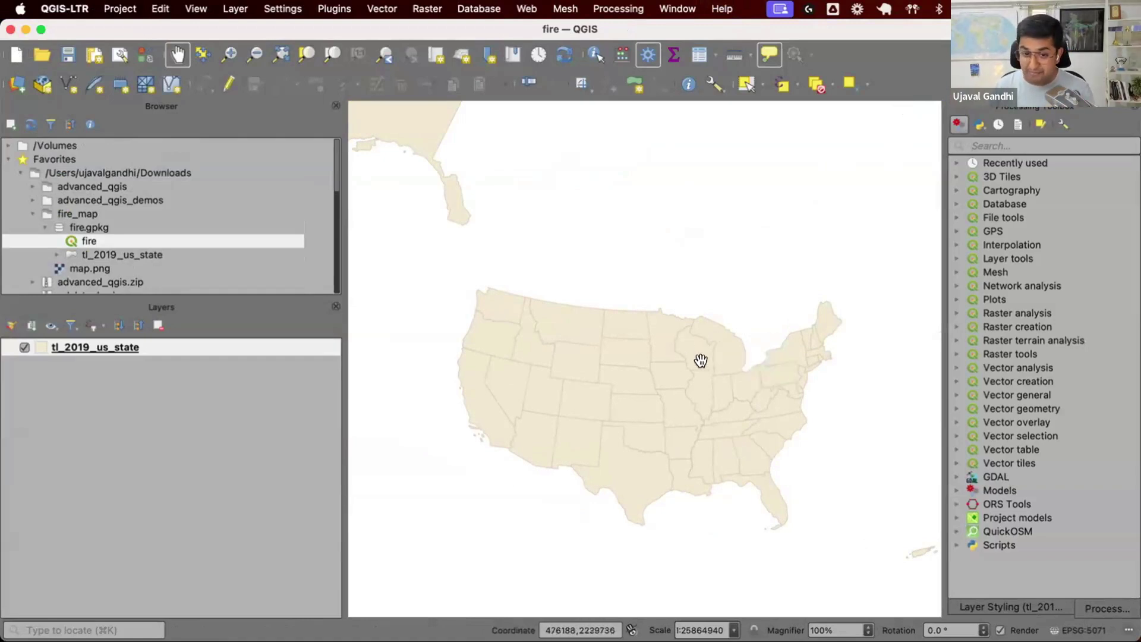
double_click(1004, 518)
Open create_map in the model editor and inspect the Download file step's fire data URL
right_click(1010, 532)
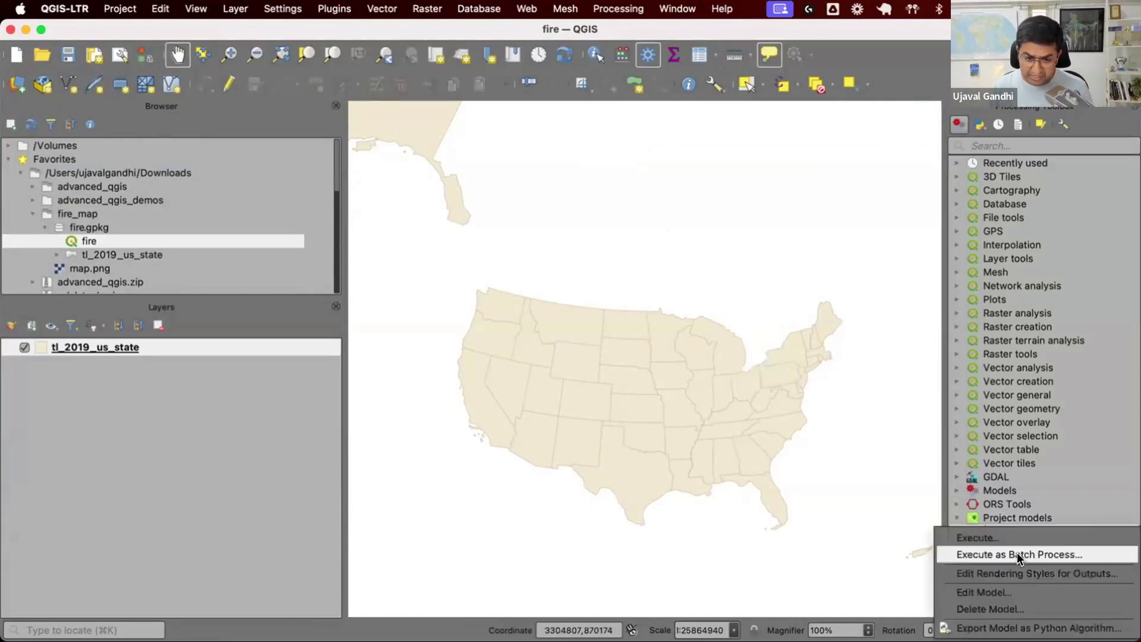
left_click(1011, 592)
scroll(650, 293, "right", 8)
scroll(649, 293, "down", 5)
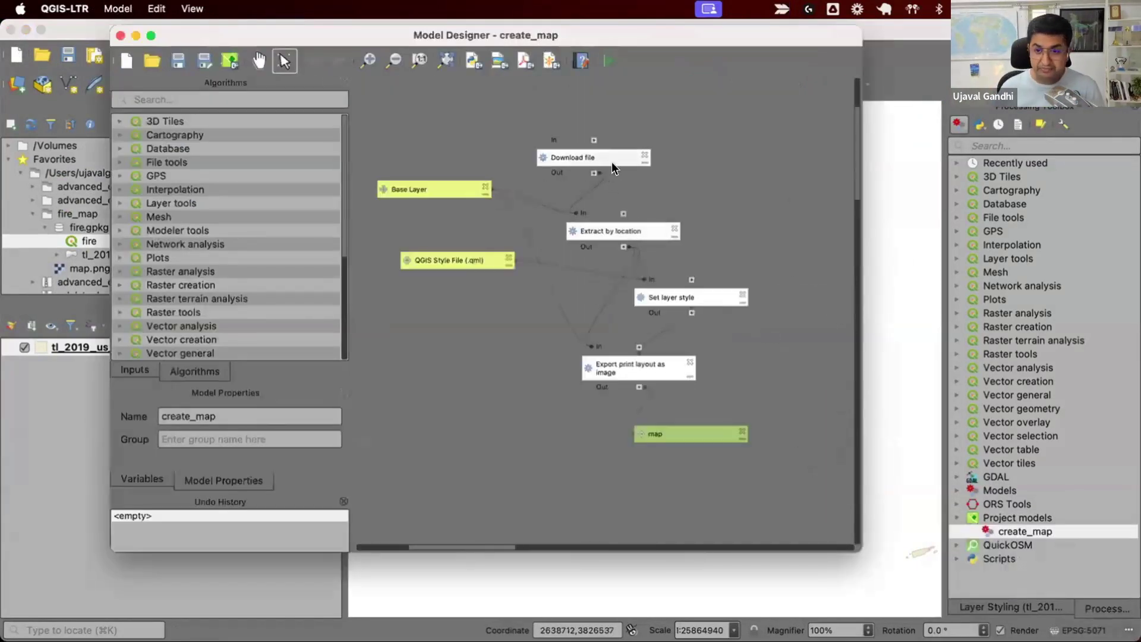
double_click(612, 158)
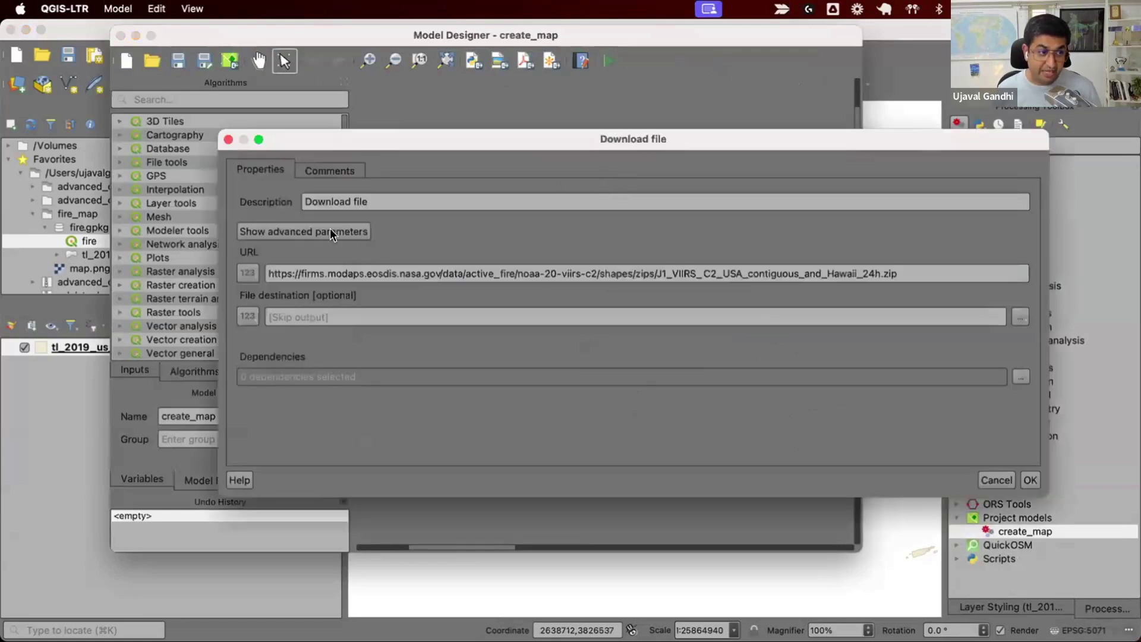
triple_click(928, 270)
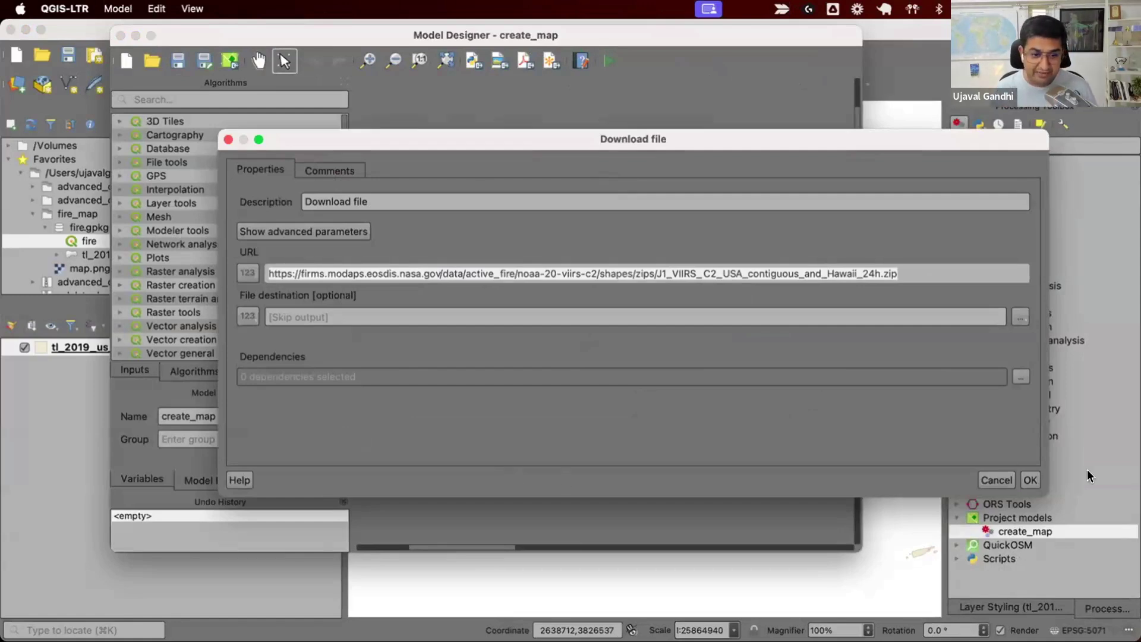
left_click(997, 480)
Review the Extract by location, Set layer style and Export print layout steps, then return to the main window
double_click(634, 229)
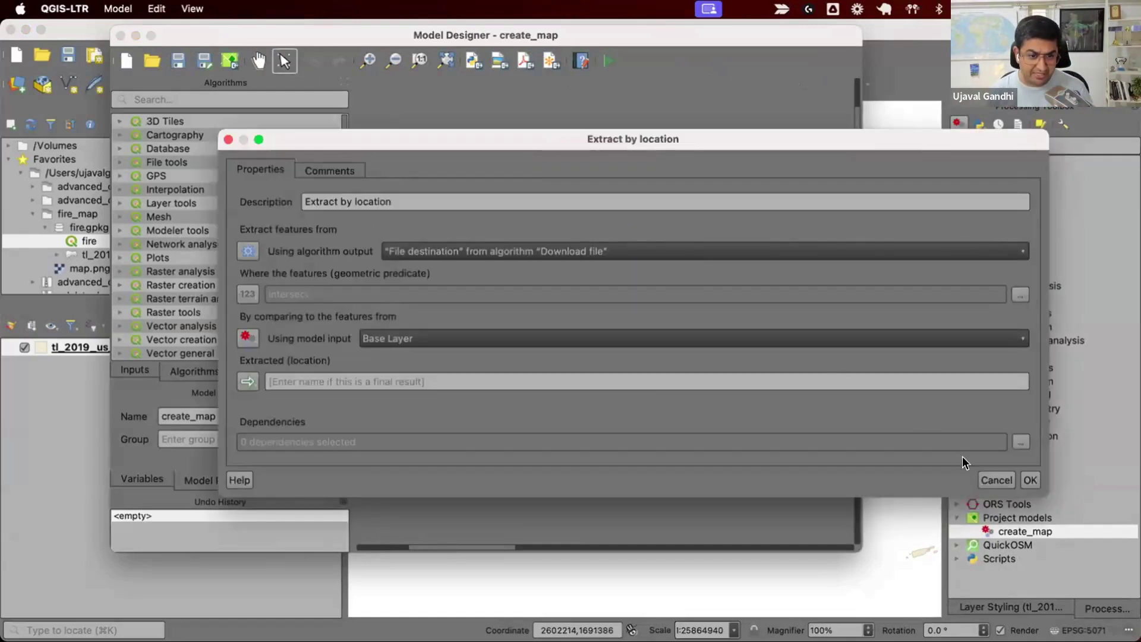
left_click(988, 475)
double_click(673, 296)
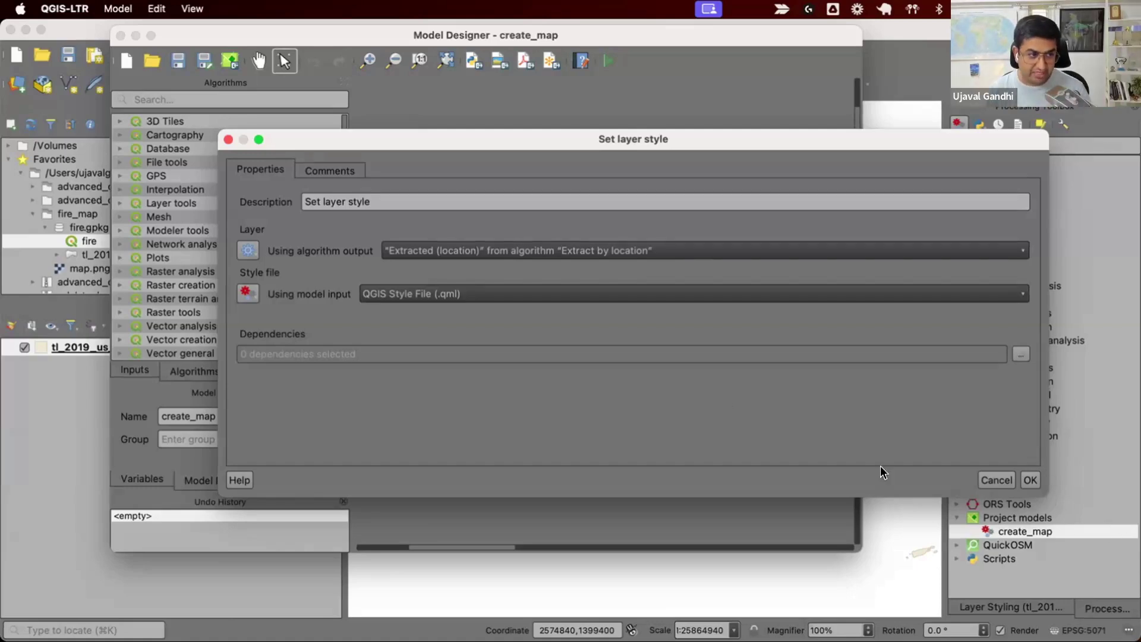
left_click(1004, 483)
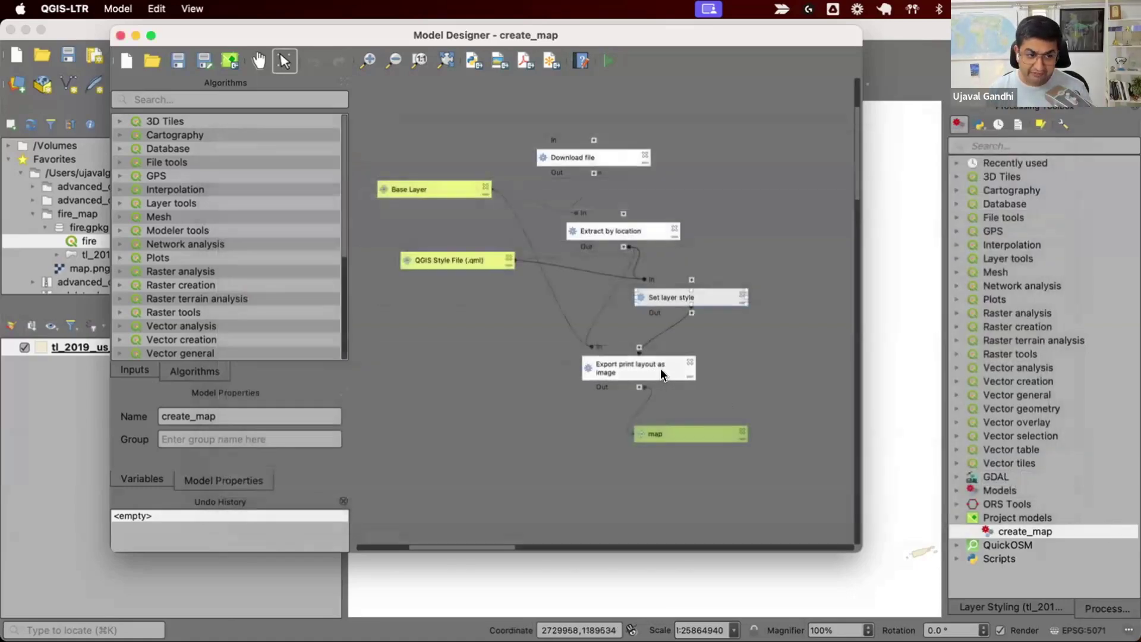
double_click(660, 371)
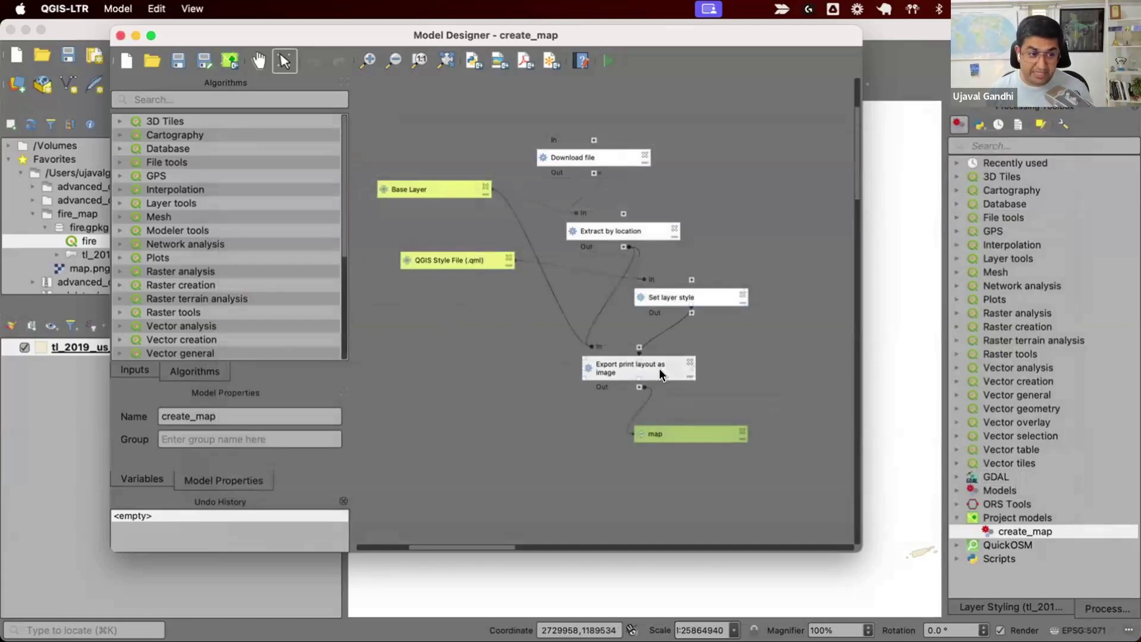
left_click(986, 479)
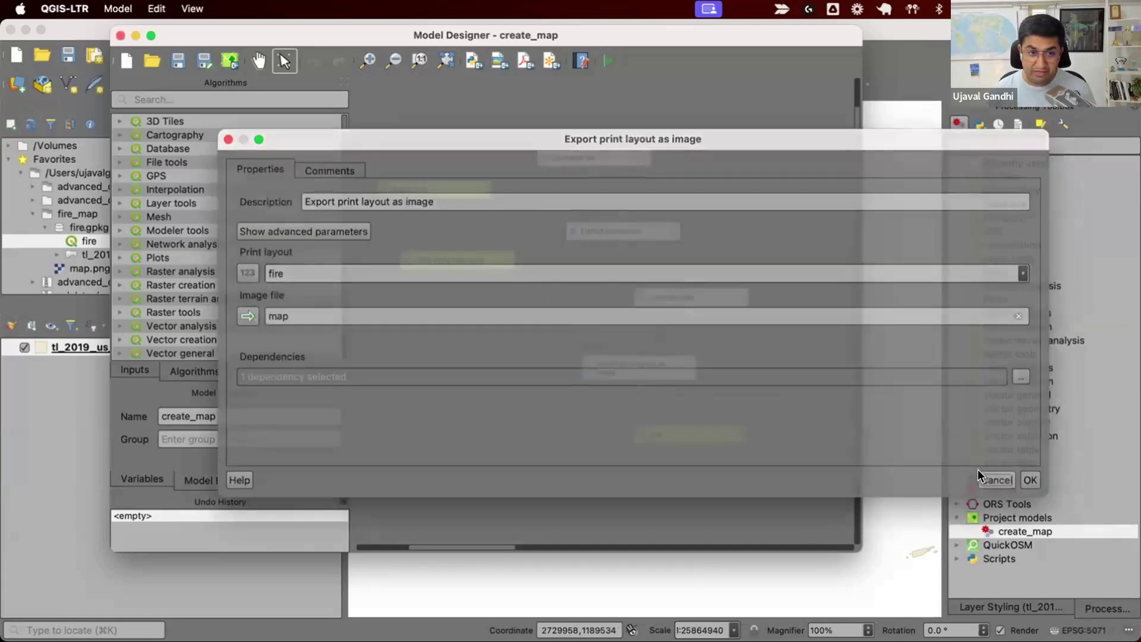
left_click(60, 30)
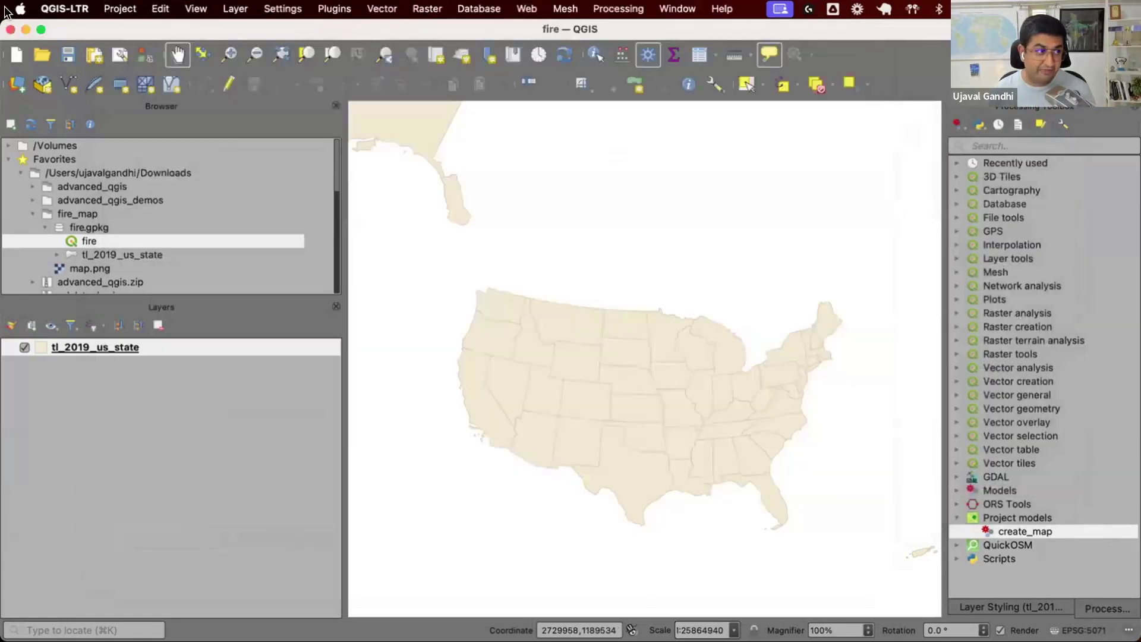
left_click(113, 8)
mouse_move(205, 340)
left_click(271, 337)
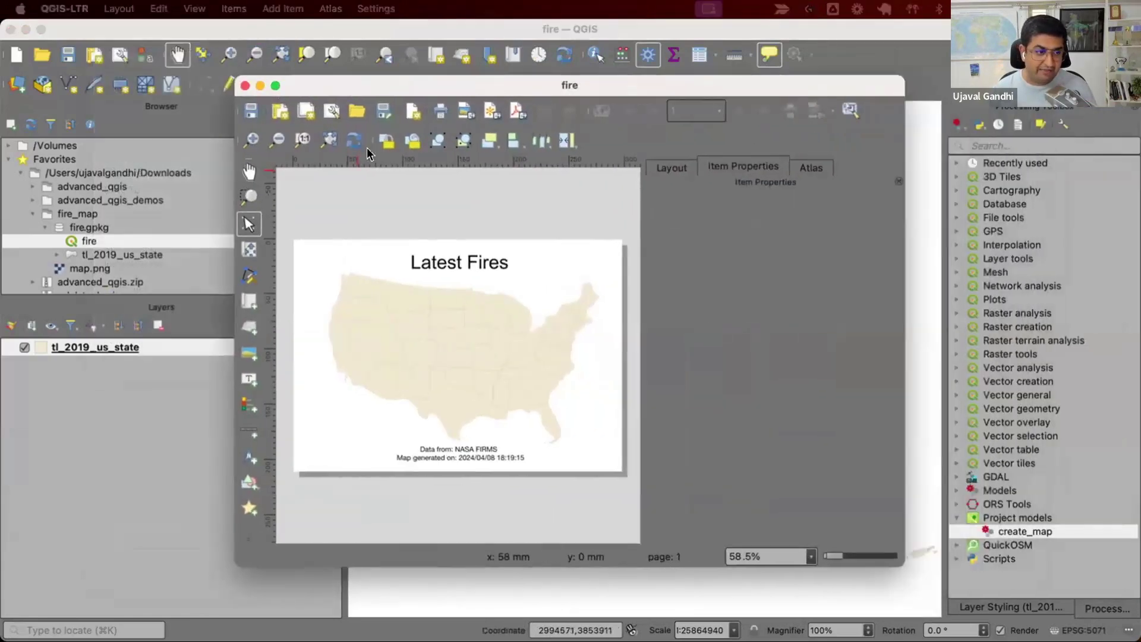
left_click(470, 263)
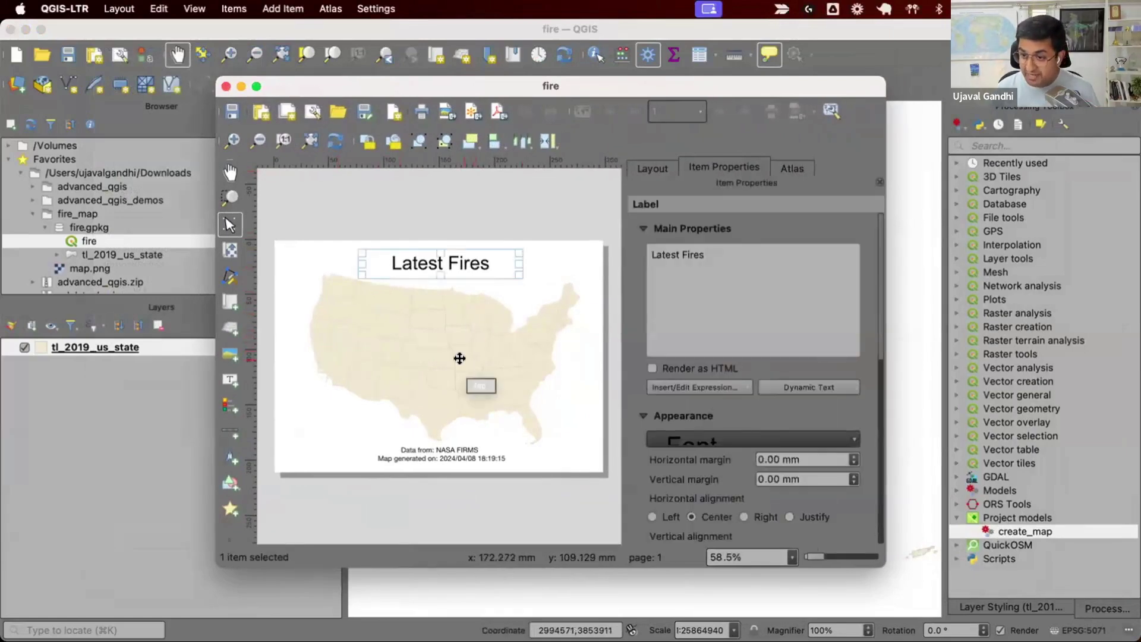
left_click(451, 454)
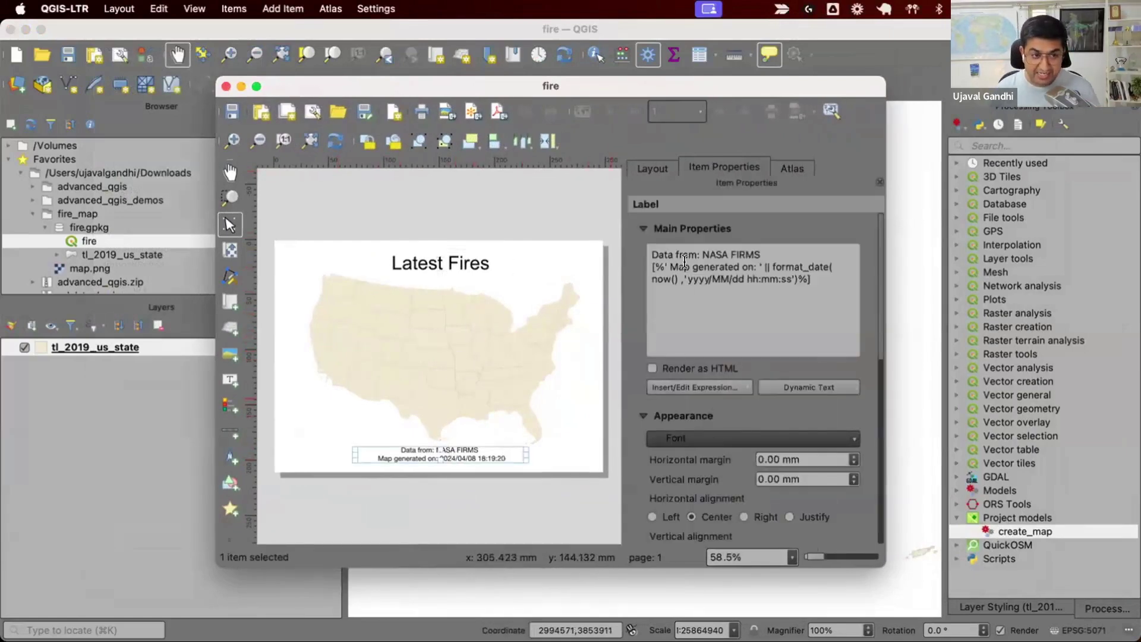
left_click_drag(679, 279, 649, 277)
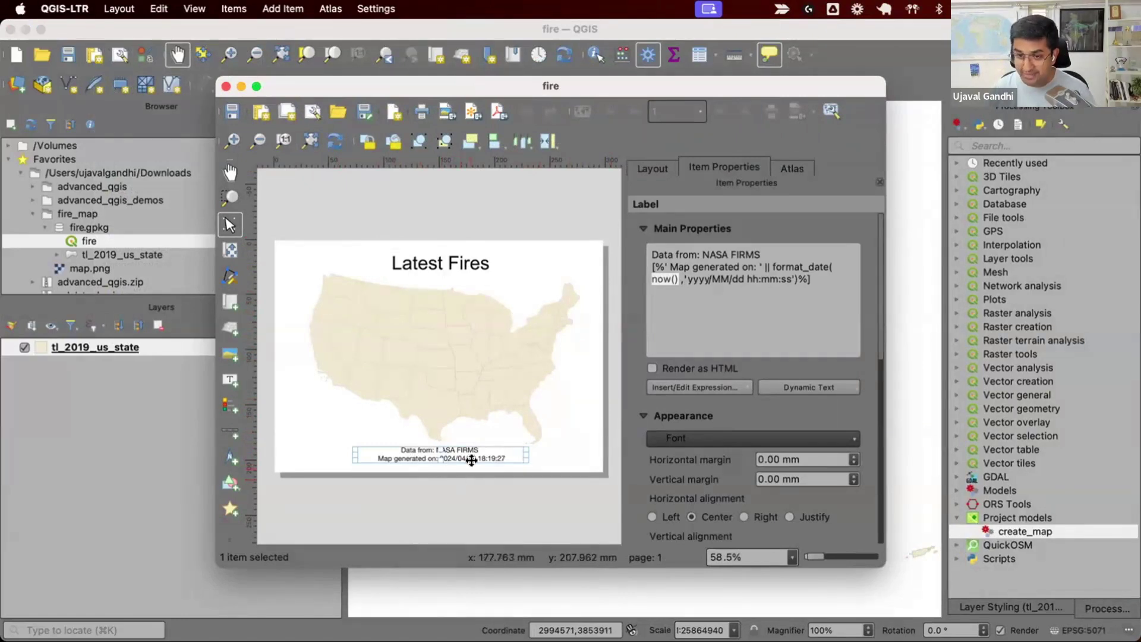
left_click(225, 86)
double_click(1041, 532)
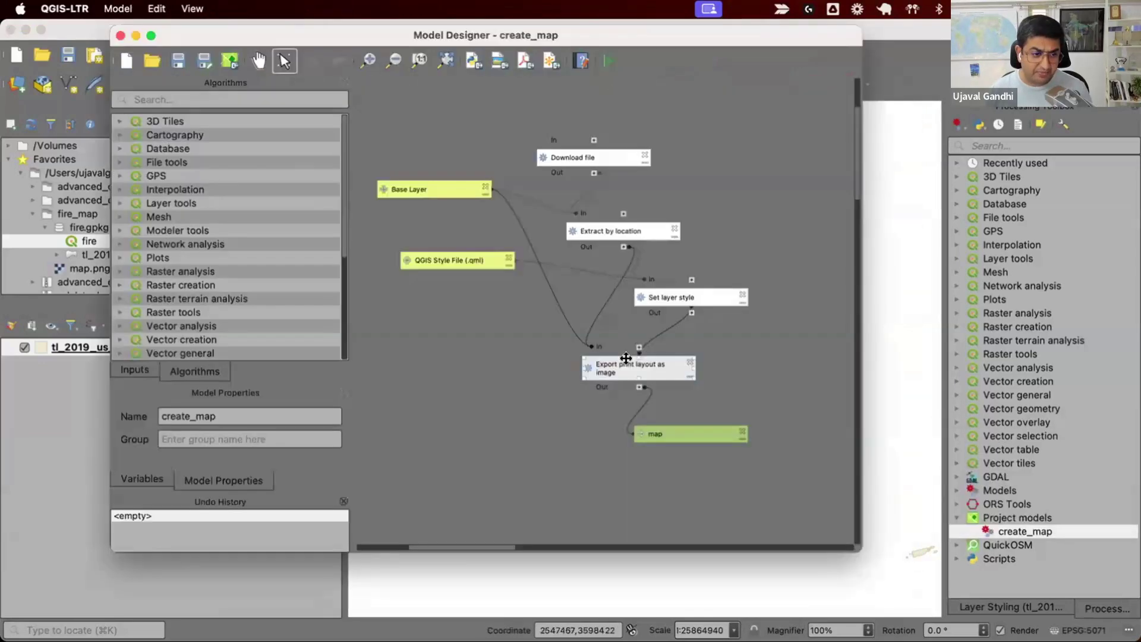
double_click(637, 366)
left_click(322, 232)
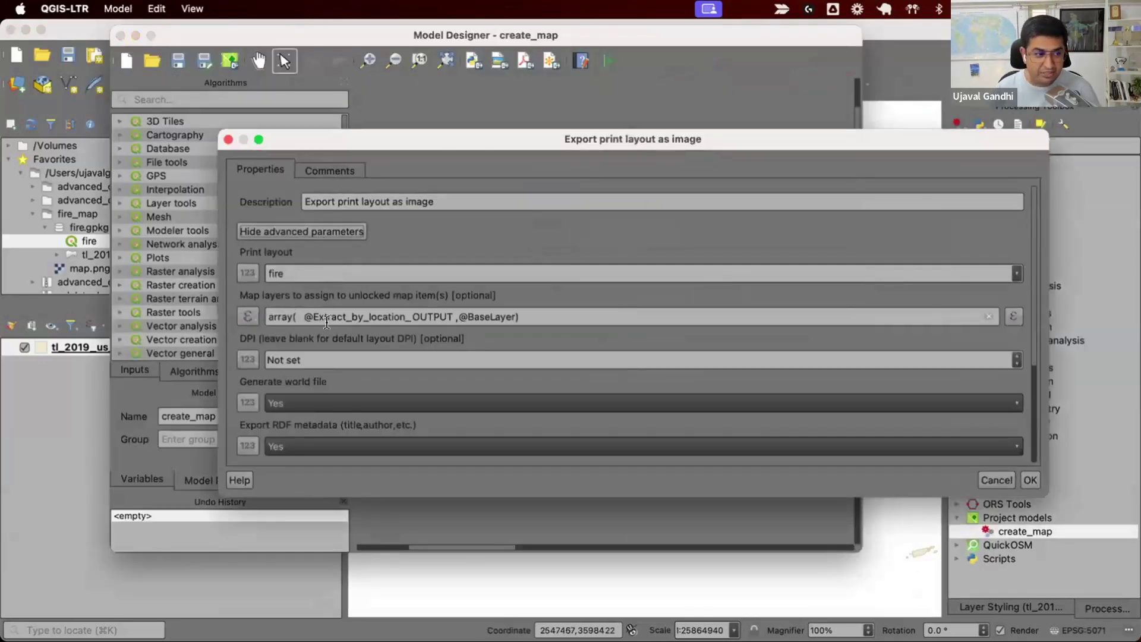
left_click_drag(450, 316, 307, 311)
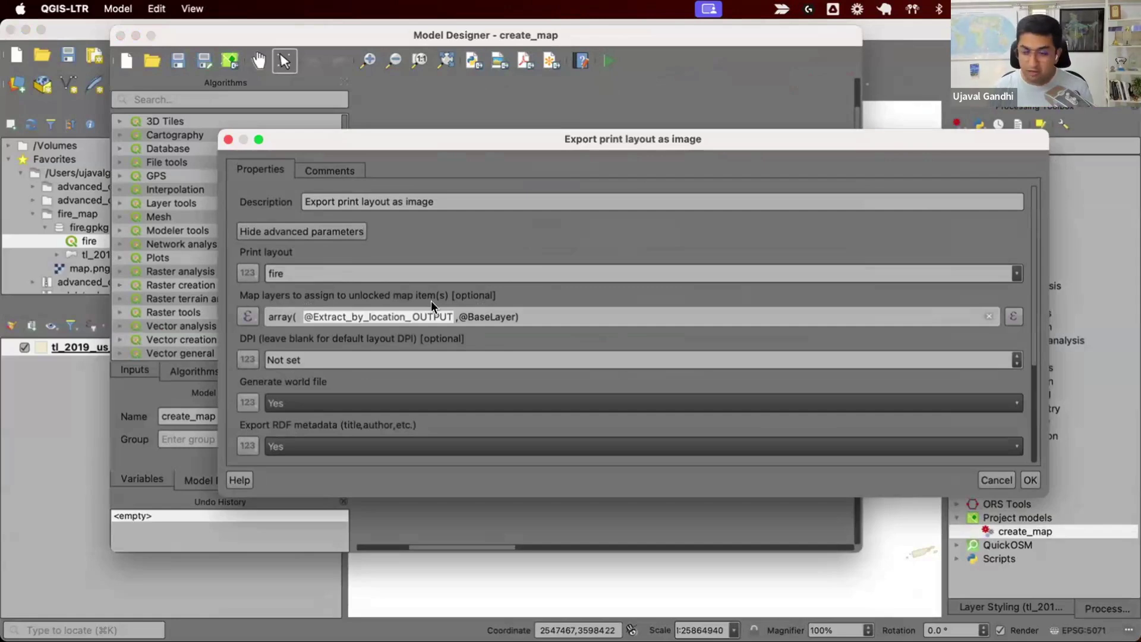
left_click(470, 309)
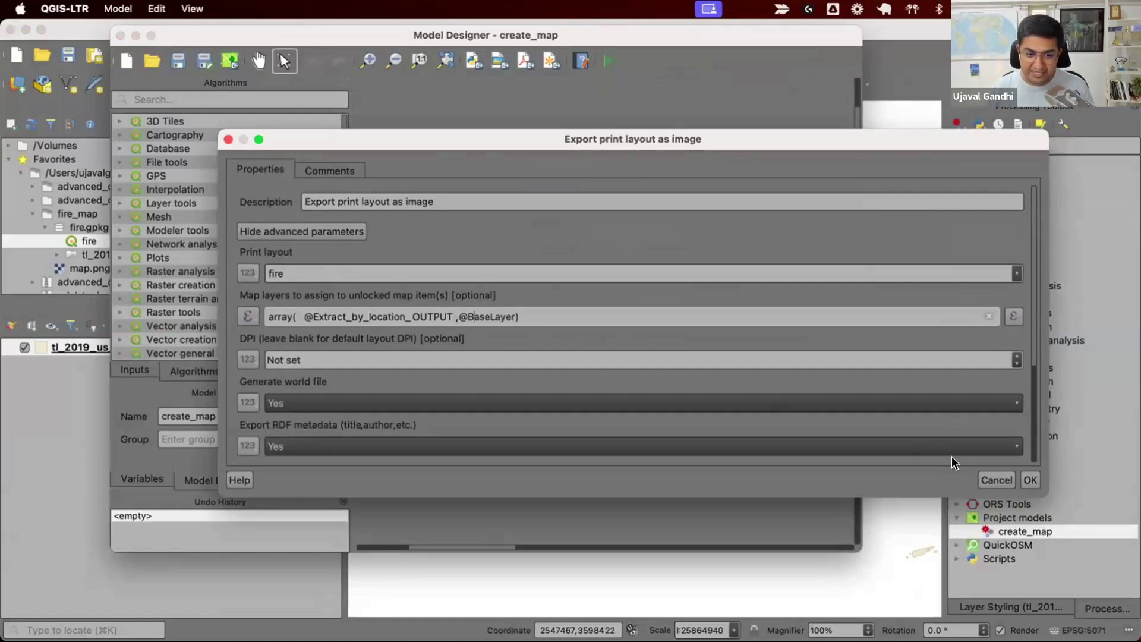
left_click(1030, 479)
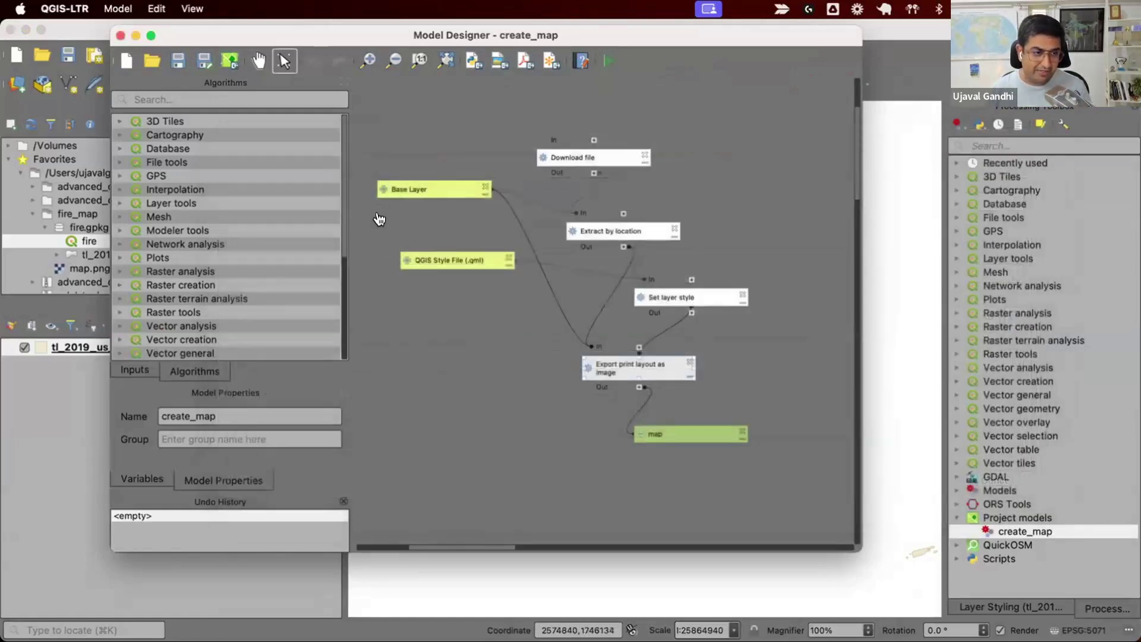
Check the Downloads folder, then start the model with tl_2019_us_state as Base Layer
key("super+Tab")
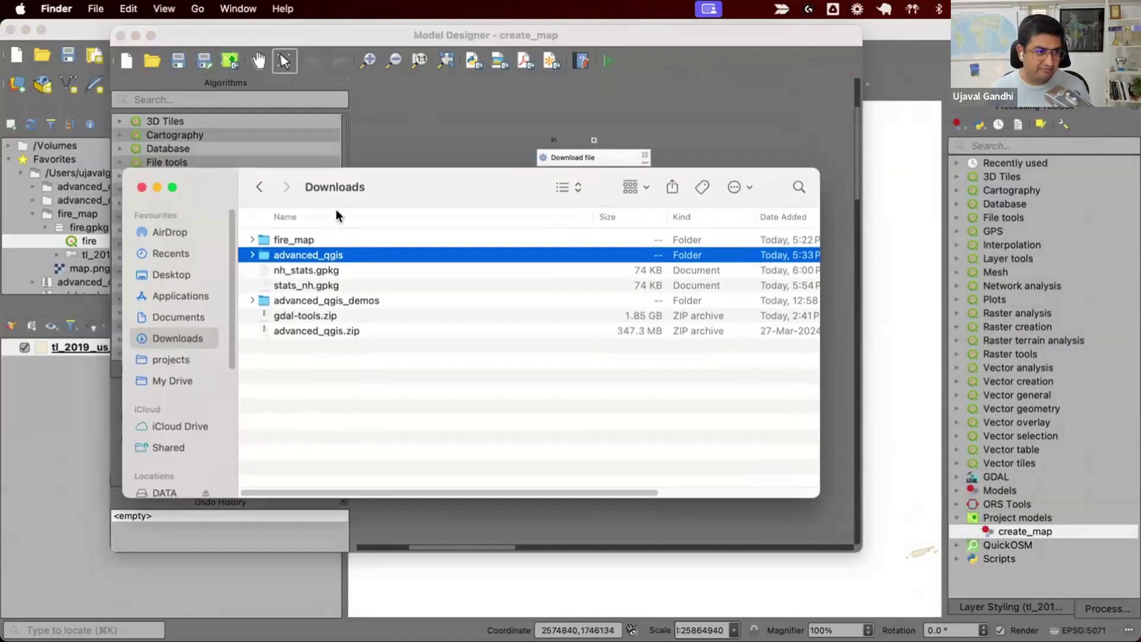
key("super+Tab")
left_click(609, 60)
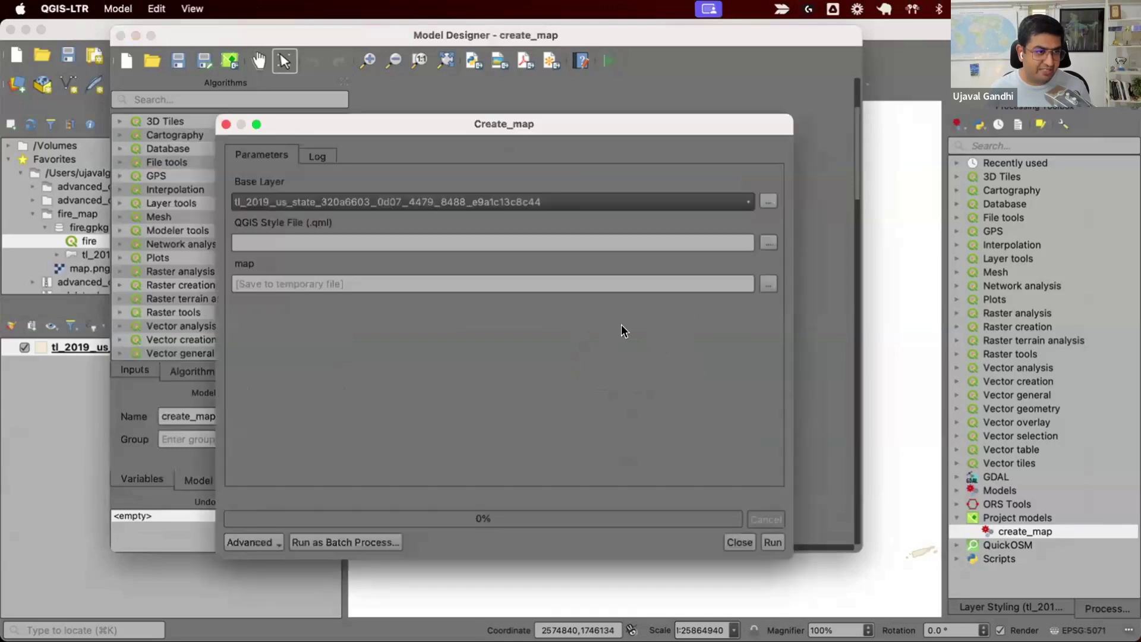
left_click(581, 205)
left_click(581, 187)
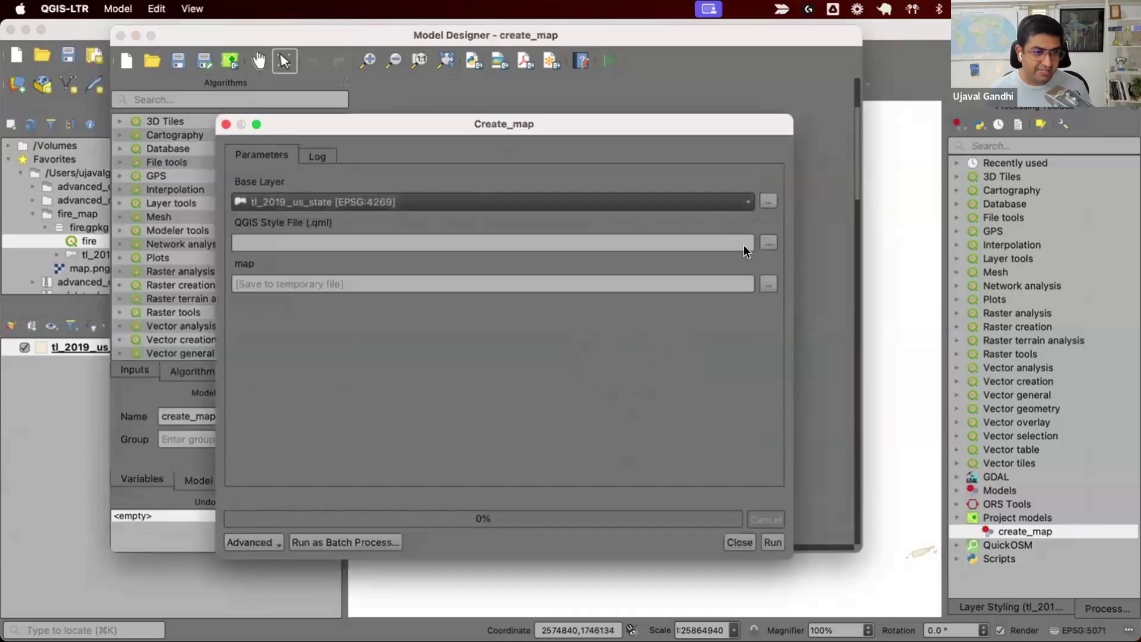
Set the style file to fire.qml, save output as map.png, and run the model
left_click(768, 243)
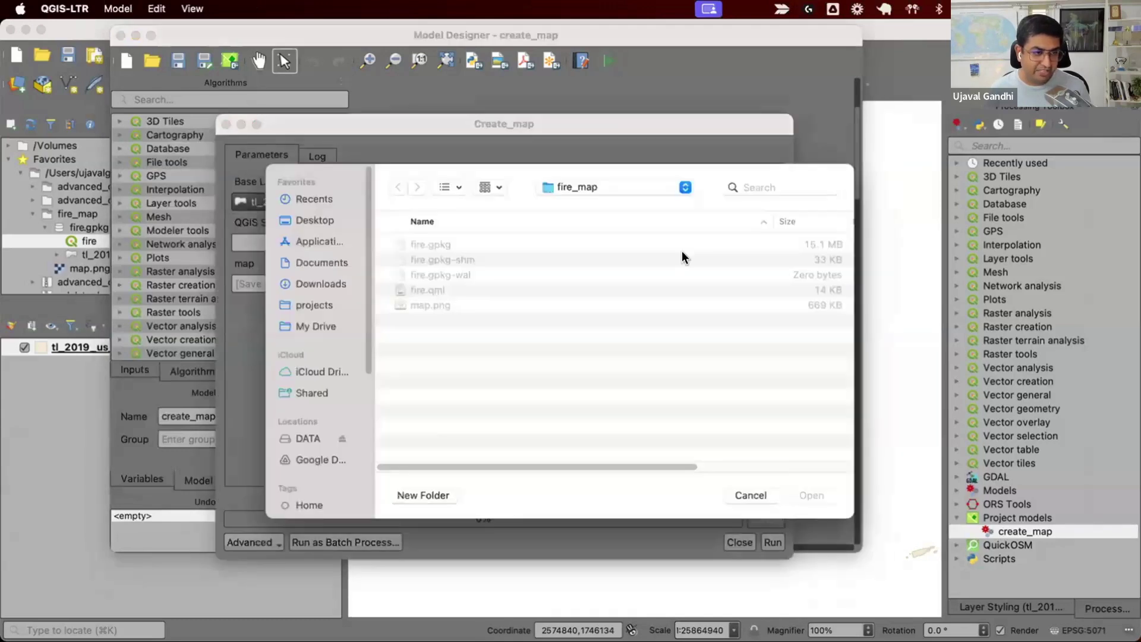
double_click(409, 288)
left_click(768, 283)
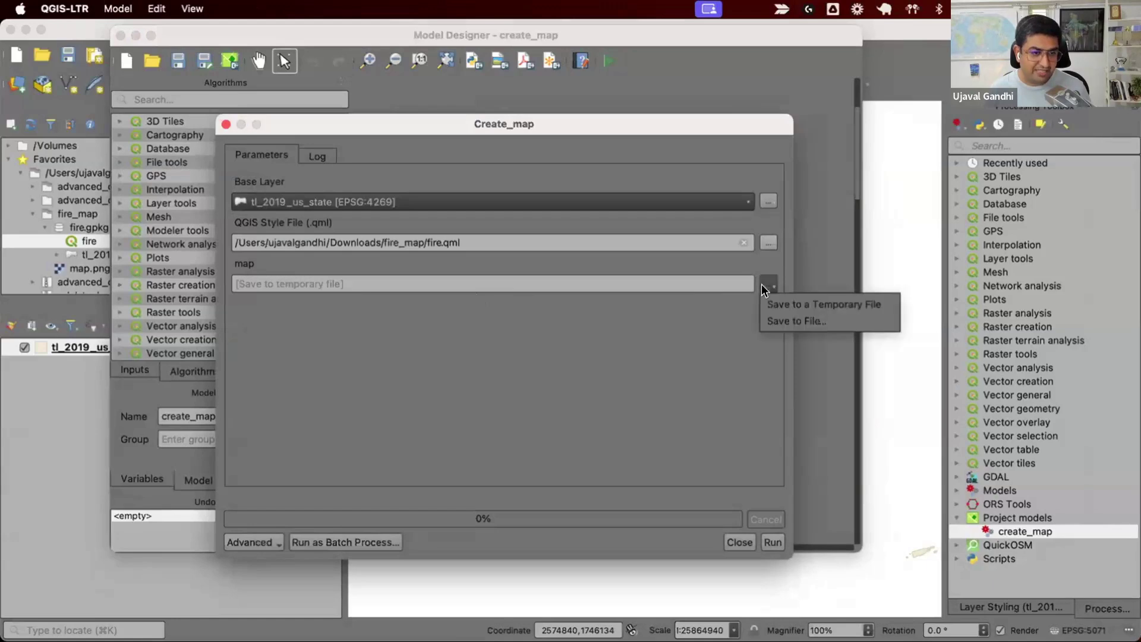
left_click(773, 321)
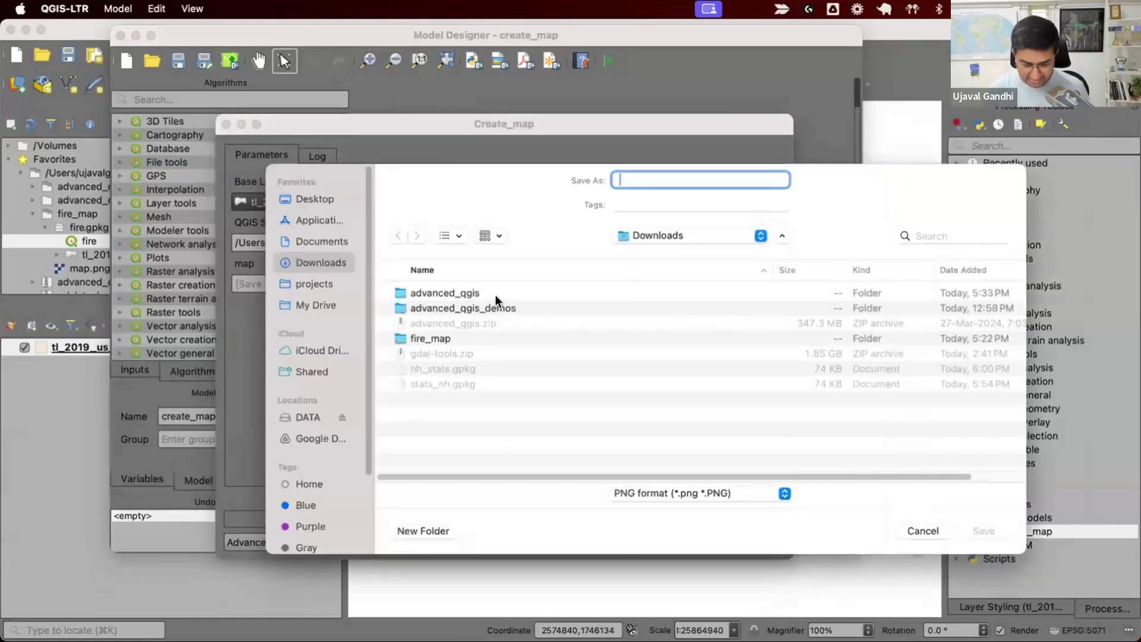
type("map")
key("Return")
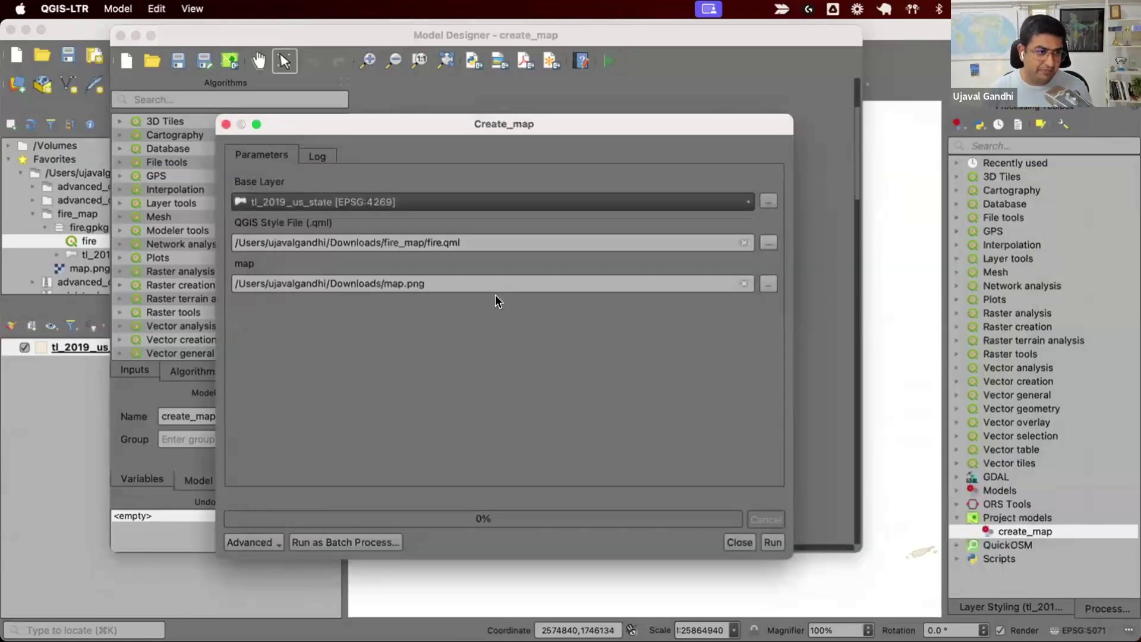
left_click(770, 541)
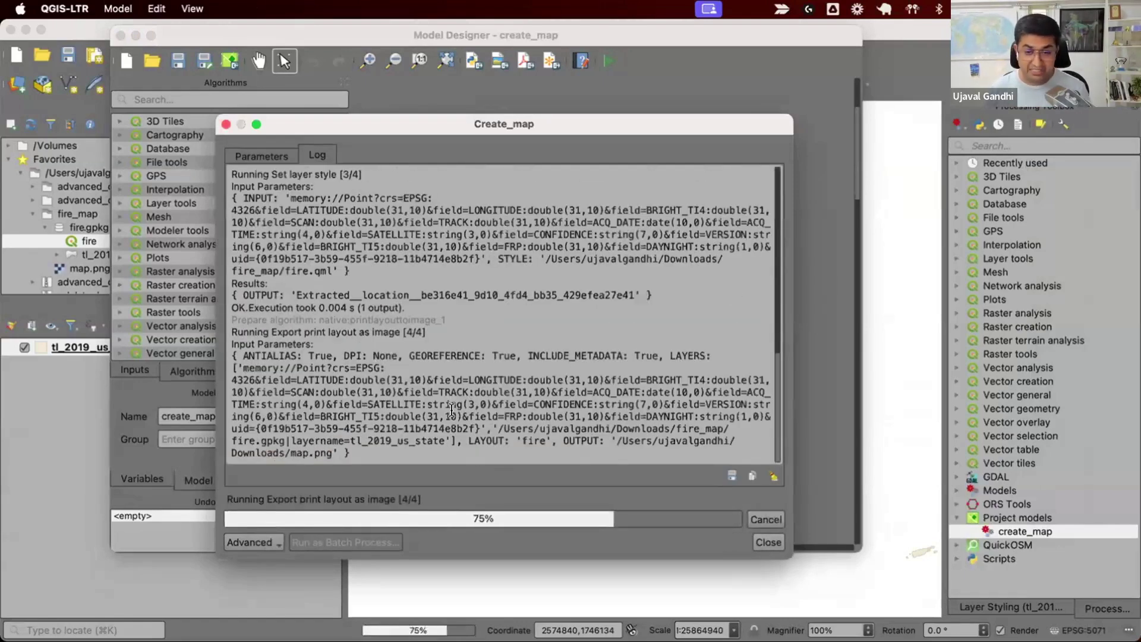
Preview map.png from the Downloads folder in Quick Look
key("super+Tab")
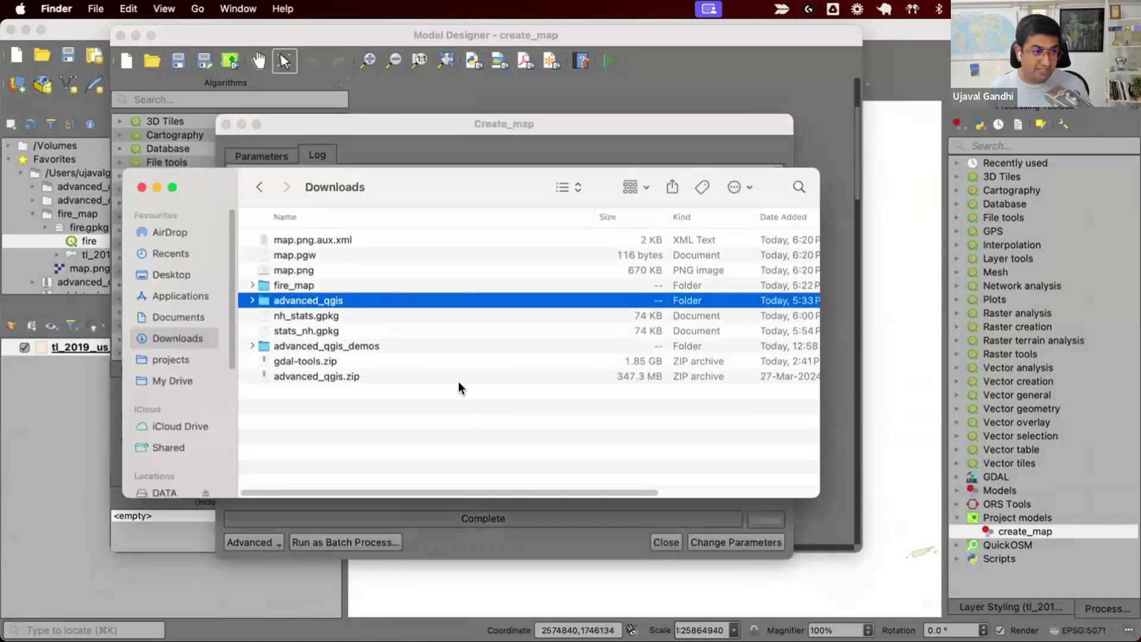
left_click(324, 271)
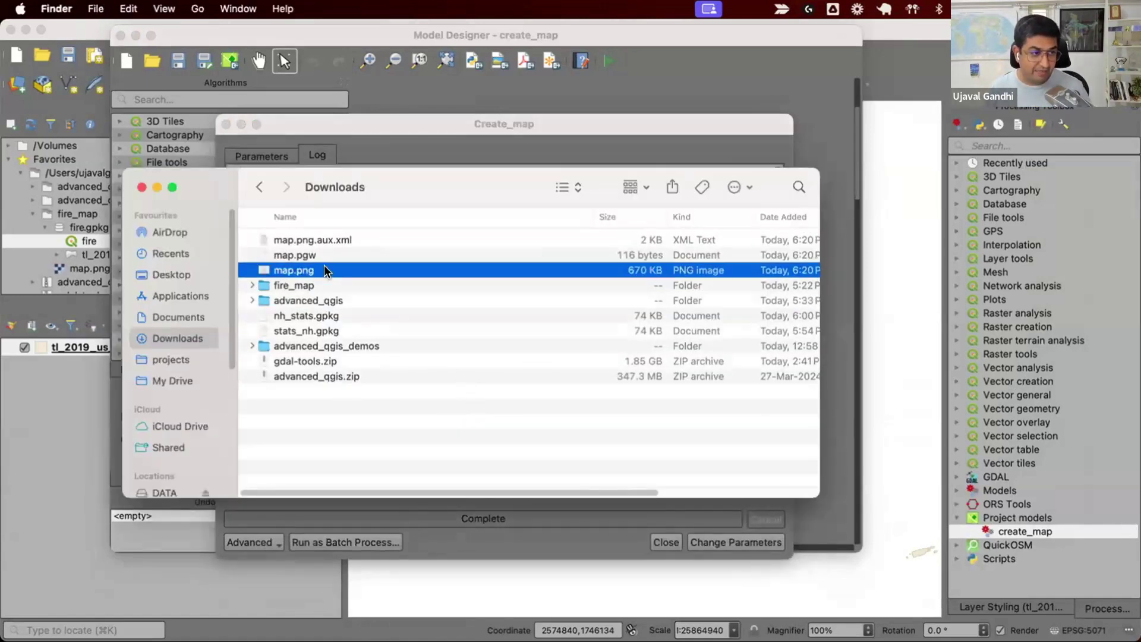
key("space")
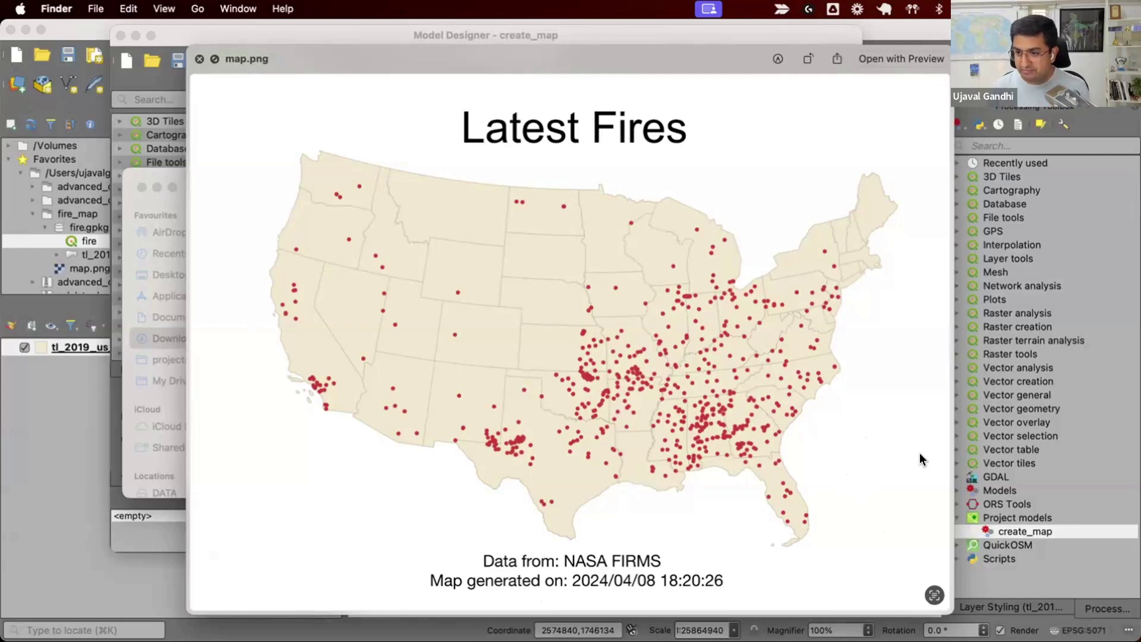
Scroll through the 'Rendering Print Layouts from QGIS Models' blog post in Chrome
key("super+Tab")
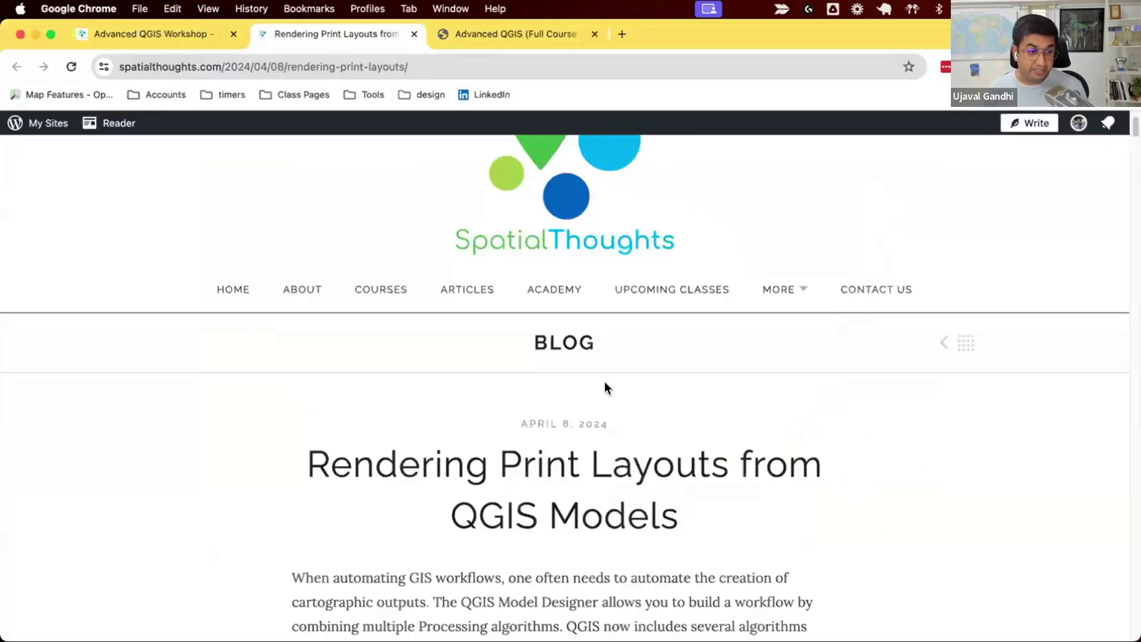
scroll(605, 391, "down", 15)
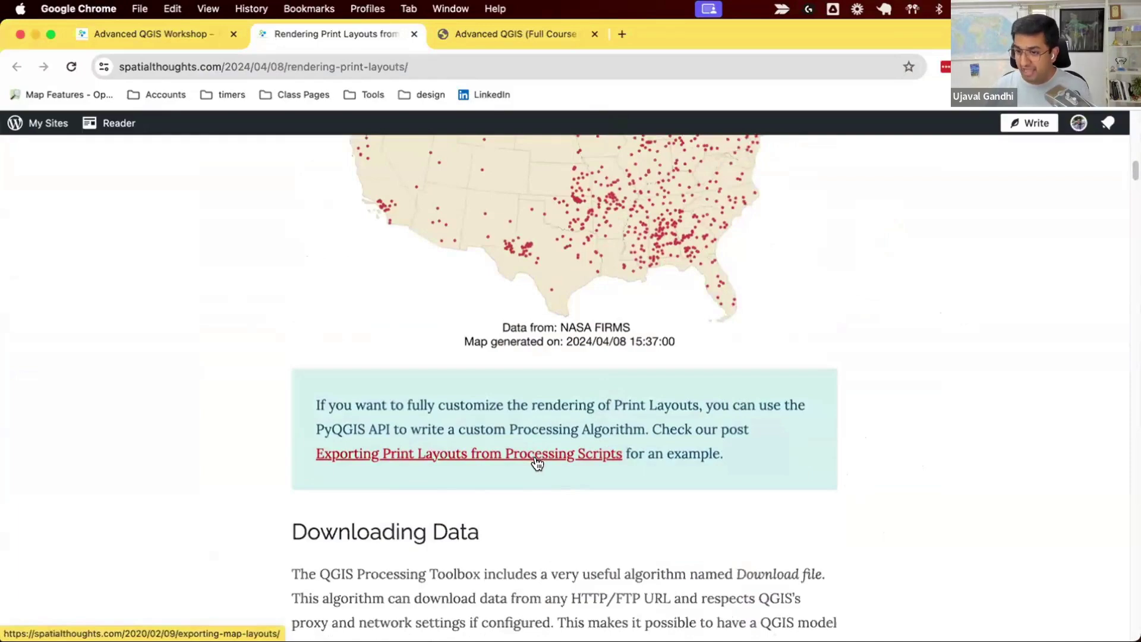
scroll(537, 461, "up", 5)
scroll(538, 462, "up", 7)
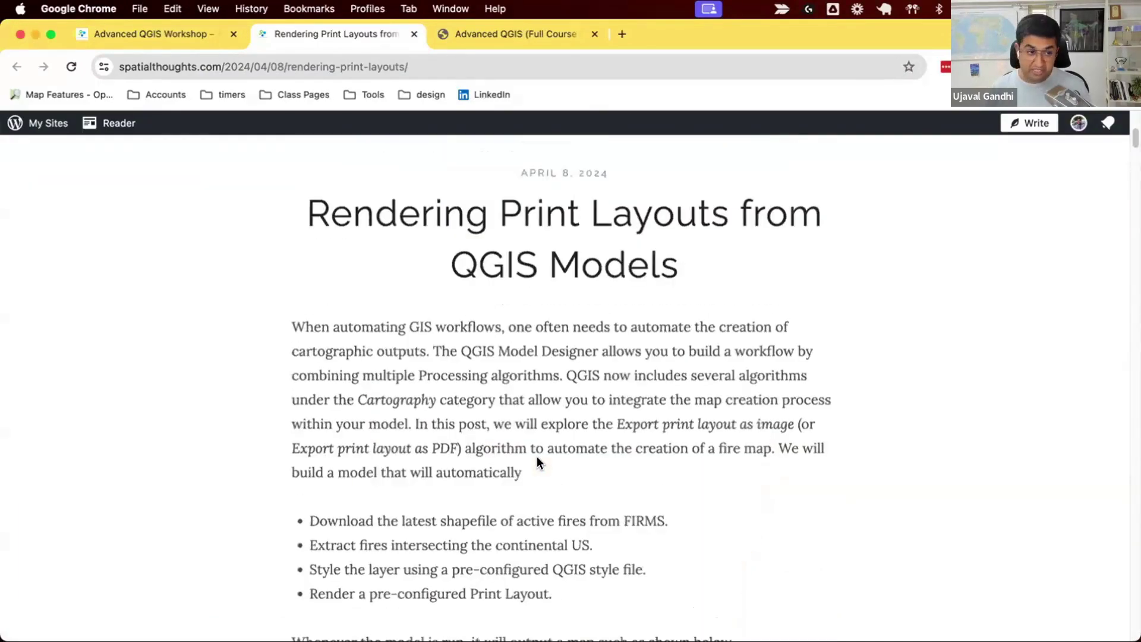
scroll(537, 462, "down", 20)
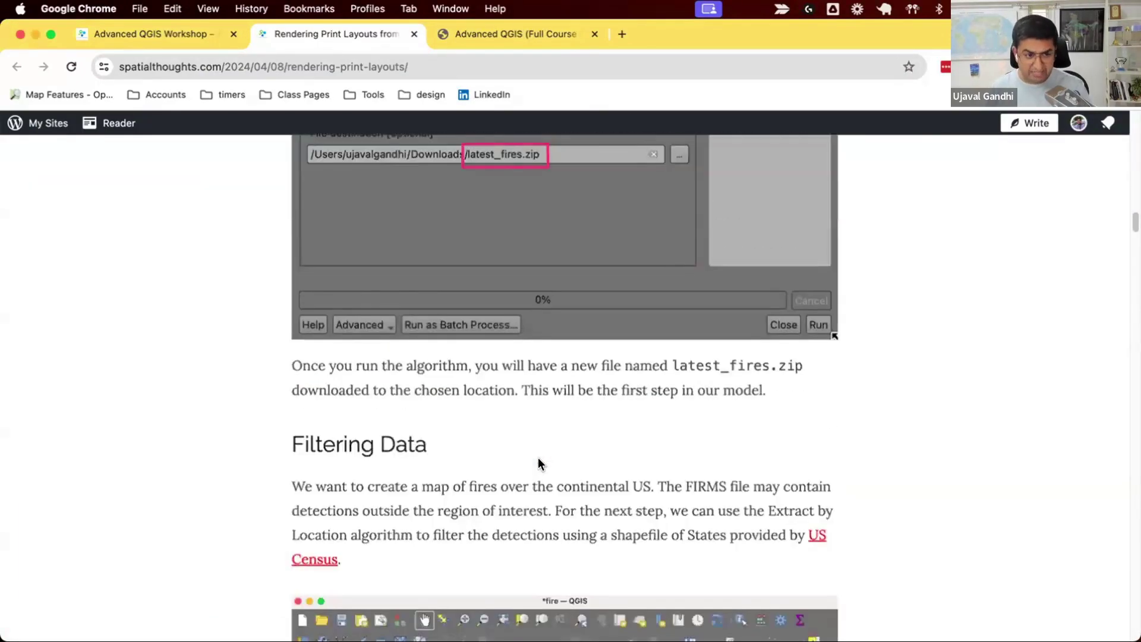
scroll(538, 460, "down", 20)
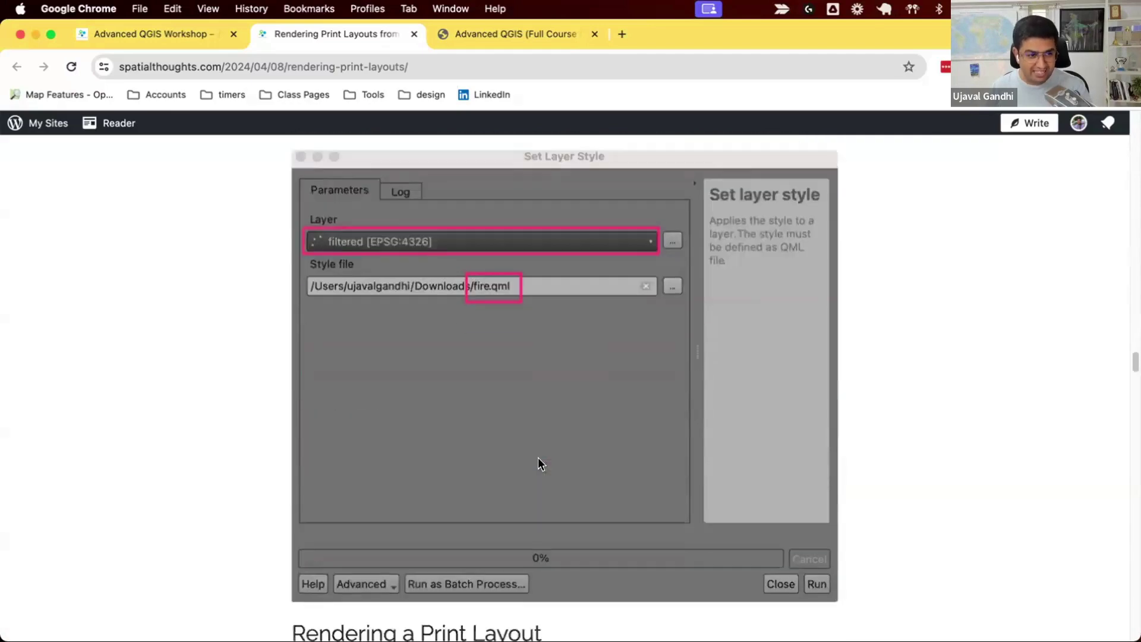
scroll(538, 463, "down", 15)
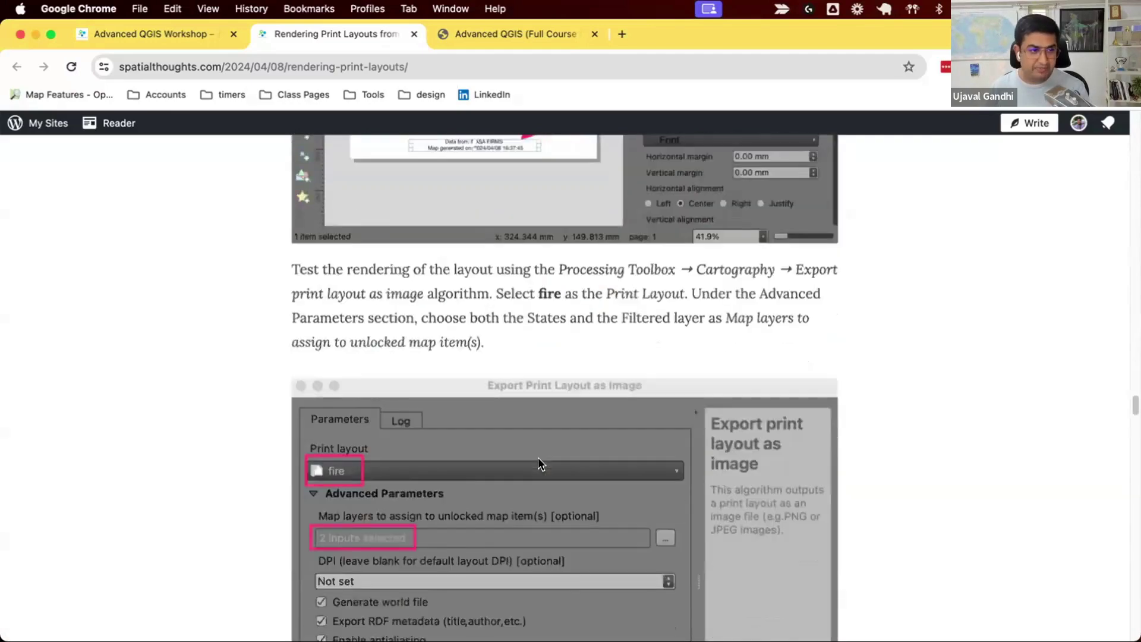